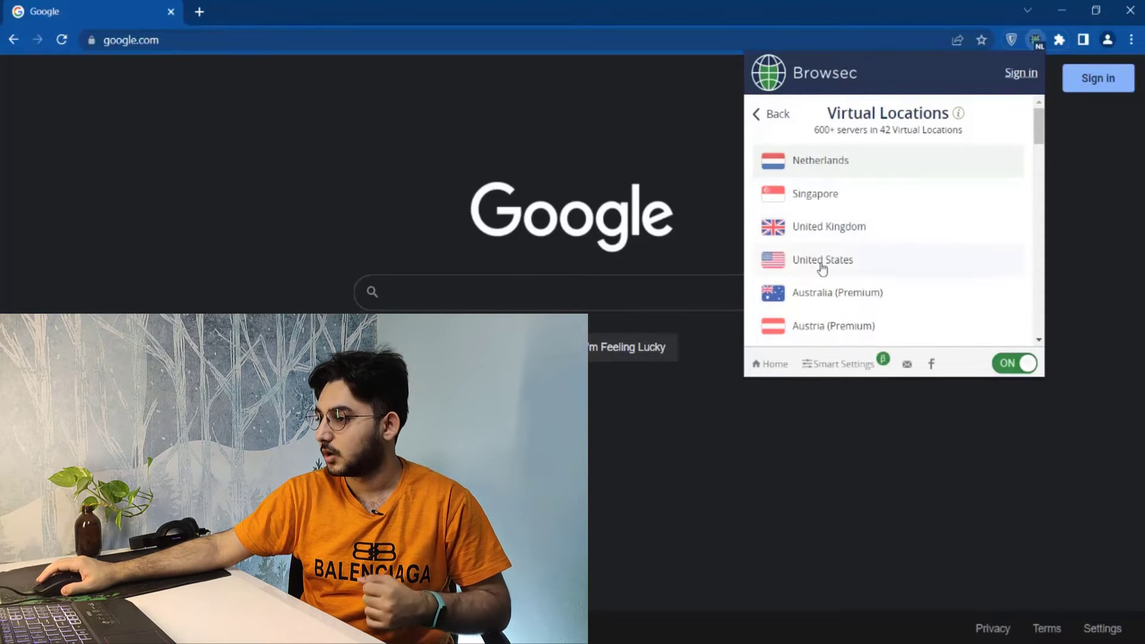
# Browse the Browsec virtual locations, dismiss the Smart Settings introduction and open the Smart Settings editor
pyautogui.scroll(-14, 835, 251)
pyautogui.scroll(-5, 859, 225)
pyautogui.click(837, 364)
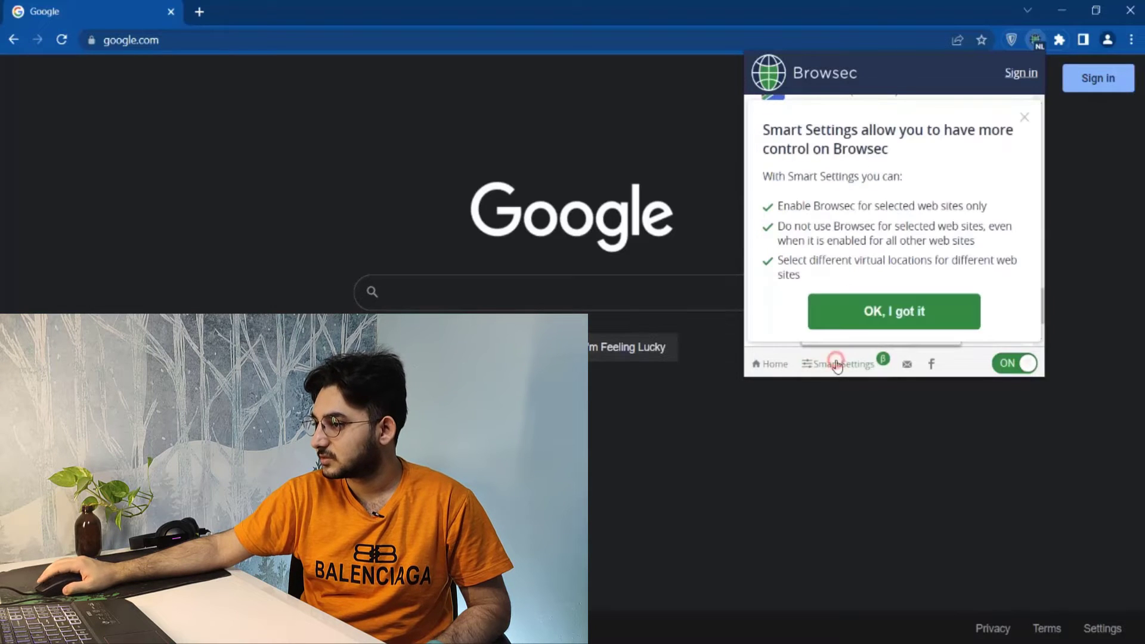
pyautogui.click(901, 323)
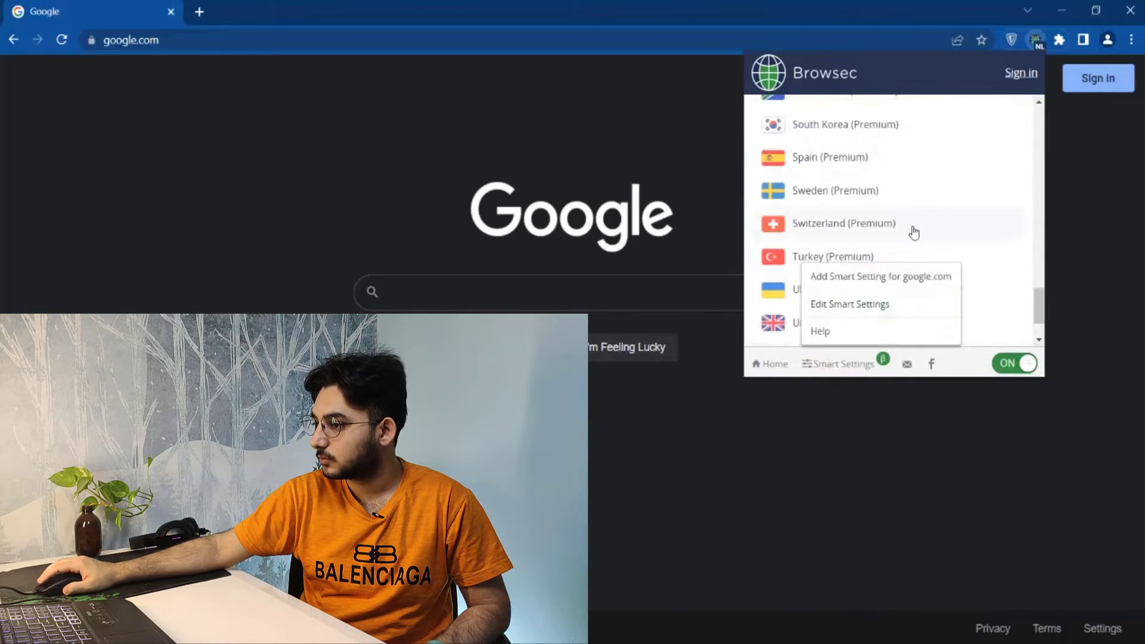
pyautogui.click(863, 315)
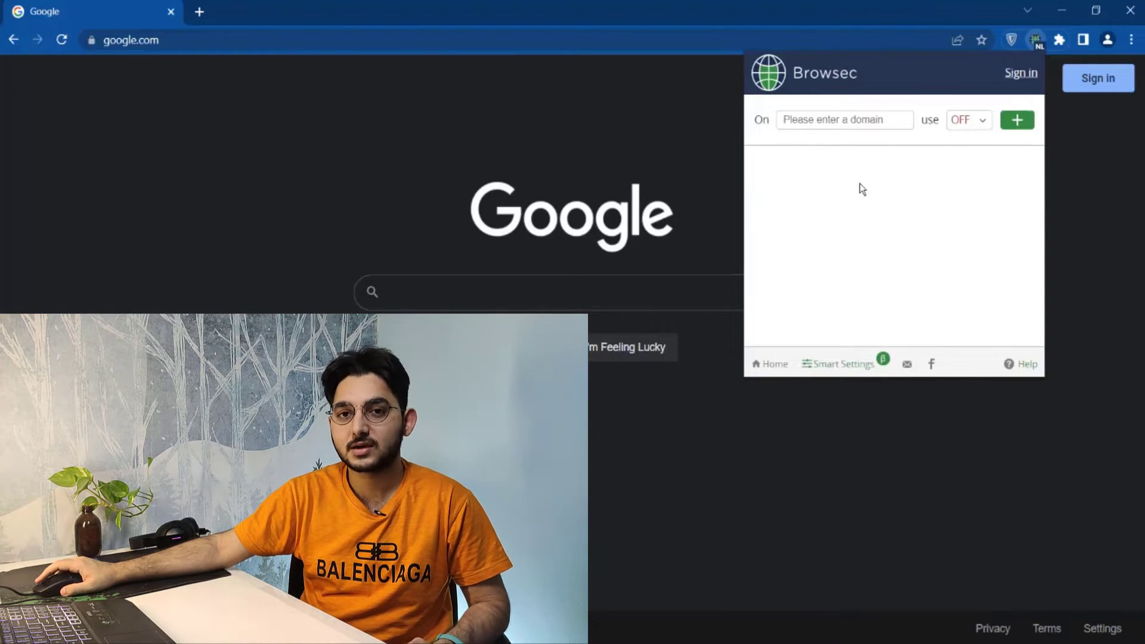
# Add a Browsec Smart Setting for the domain varzesh3.com with the VPN set to OFF
pyautogui.click(884, 125)
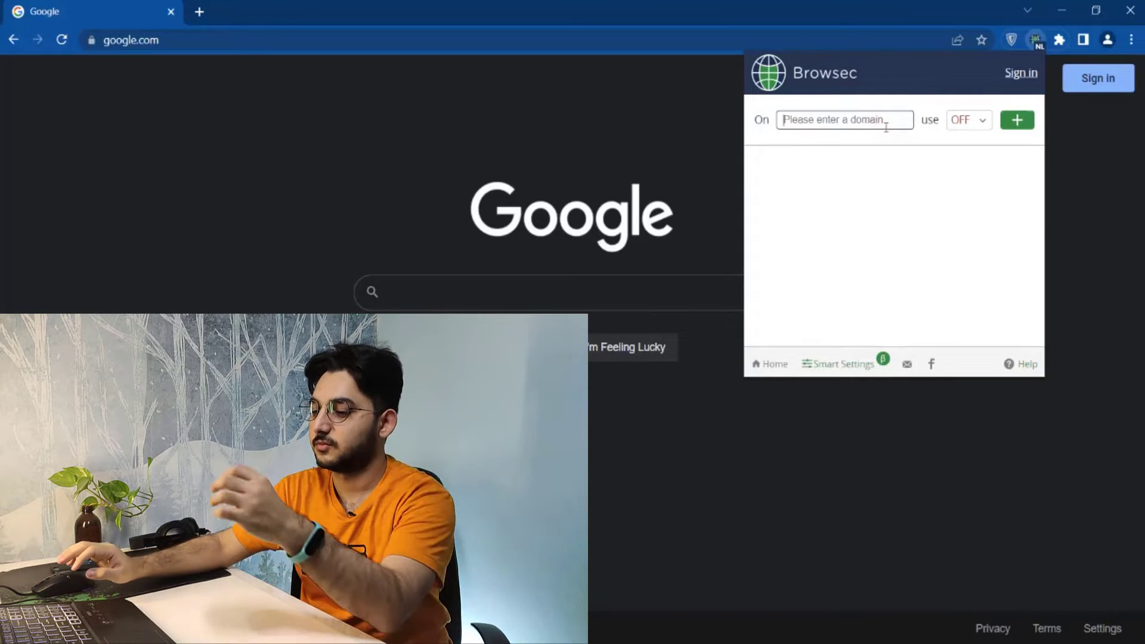
pyautogui.write('varzesh3')
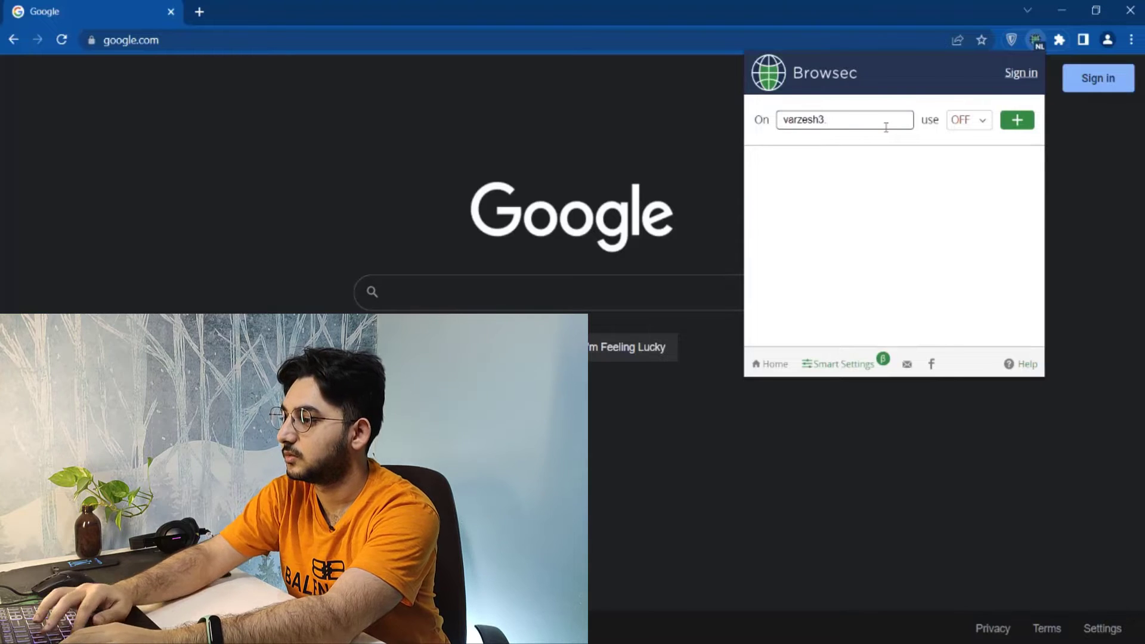
pyautogui.write('.com')
pyautogui.click(1019, 126)
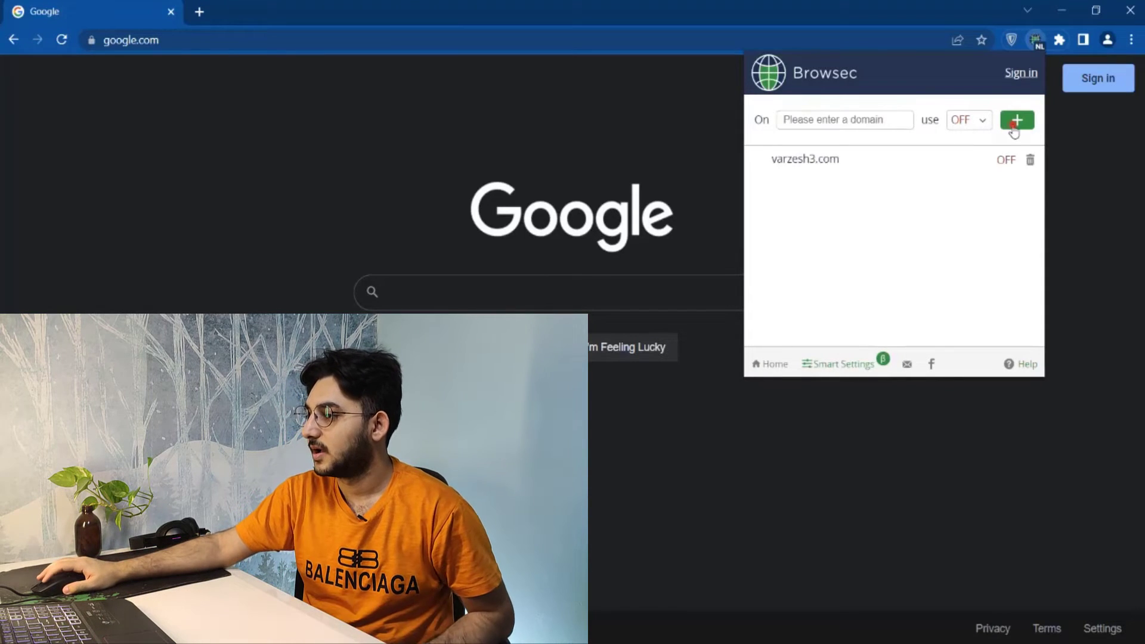
# Load varzesh3.com in a new browser tab
pyautogui.click(445, 130)
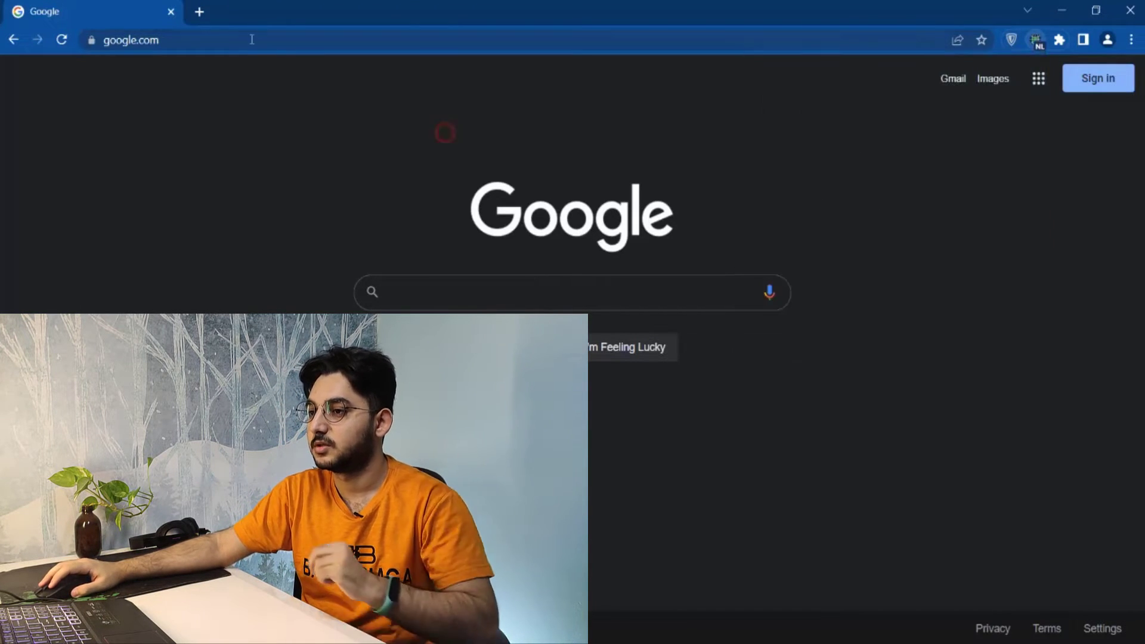
pyautogui.click(199, 11)
pyautogui.write('varzesh3')
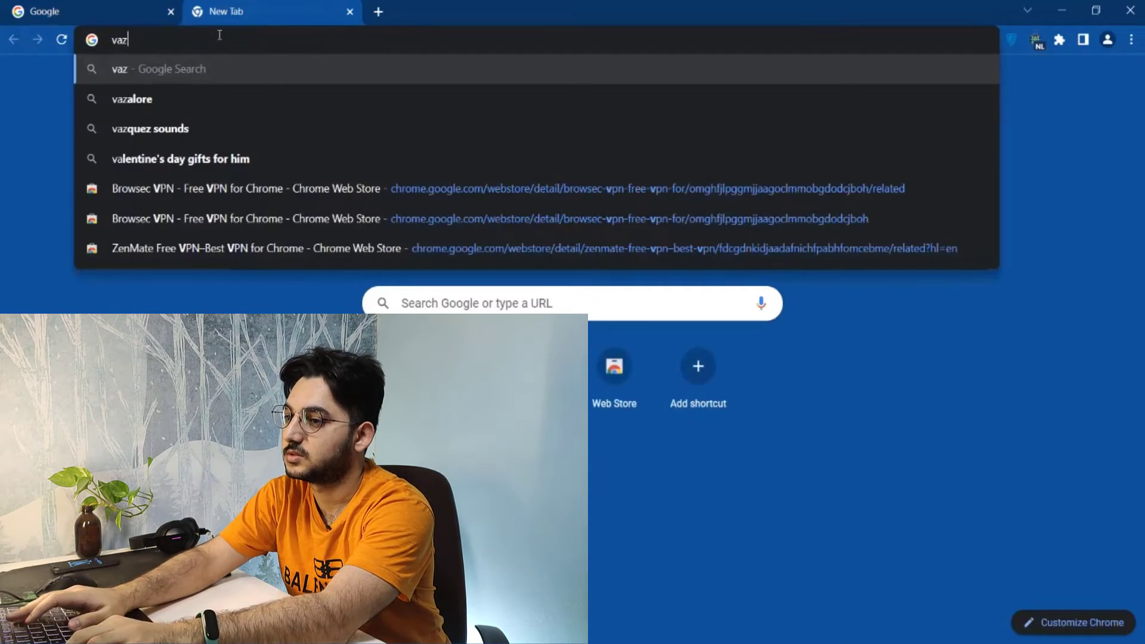
pyautogui.write('.com')
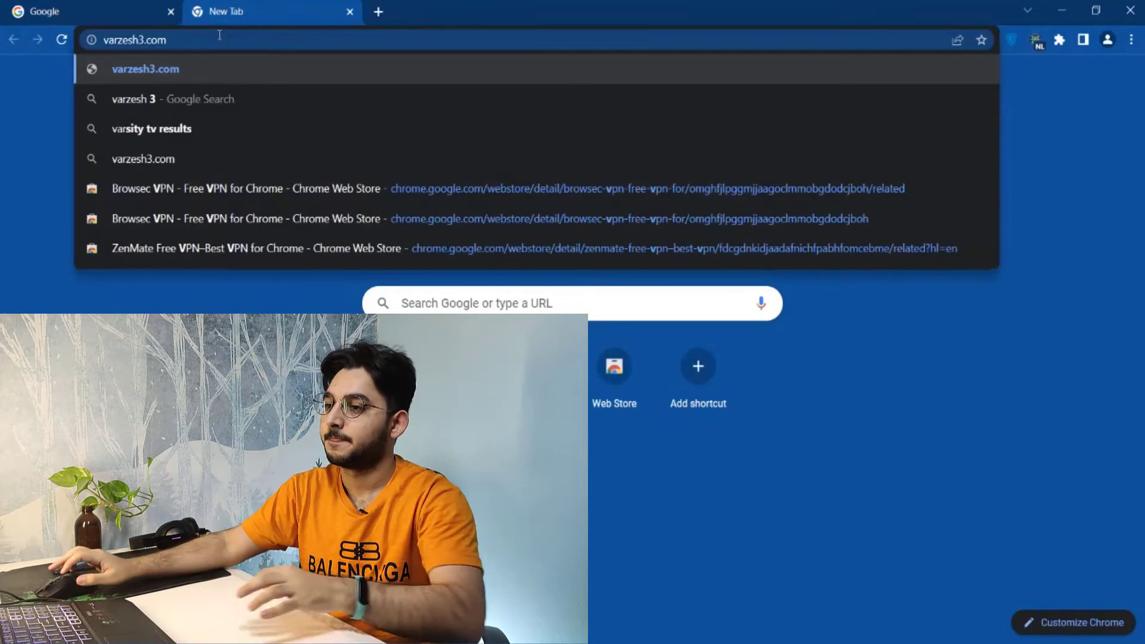
pyautogui.press('Return')
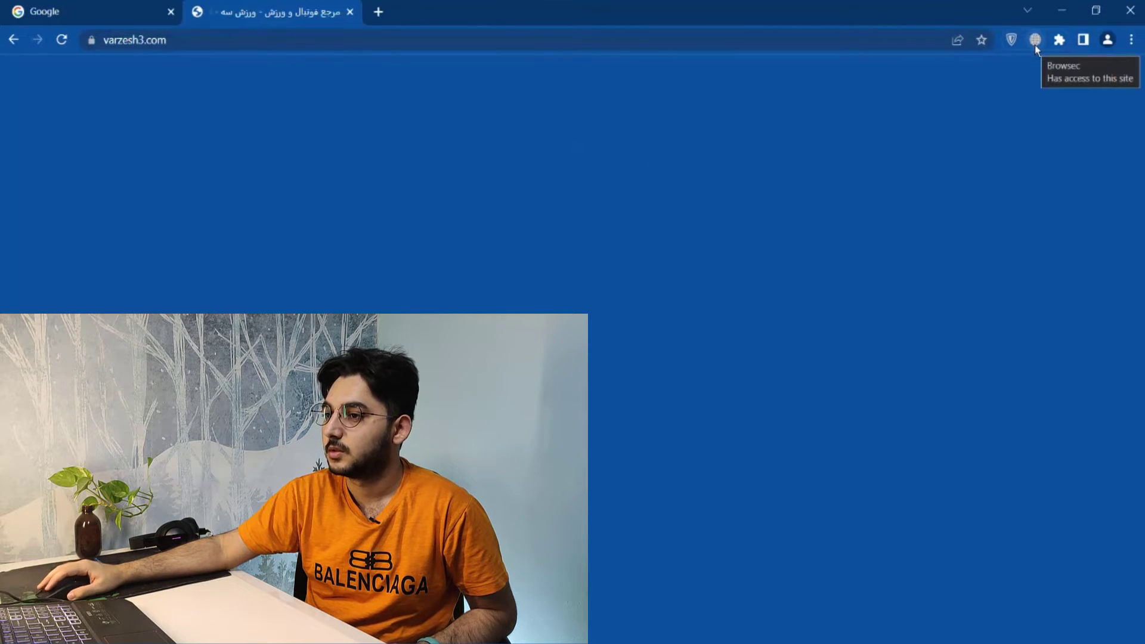
# Compare Browsec's status between the Google and varzesh3.com tabs, including its popup and Smart Settings on the Google page
pyautogui.click(112, 10)
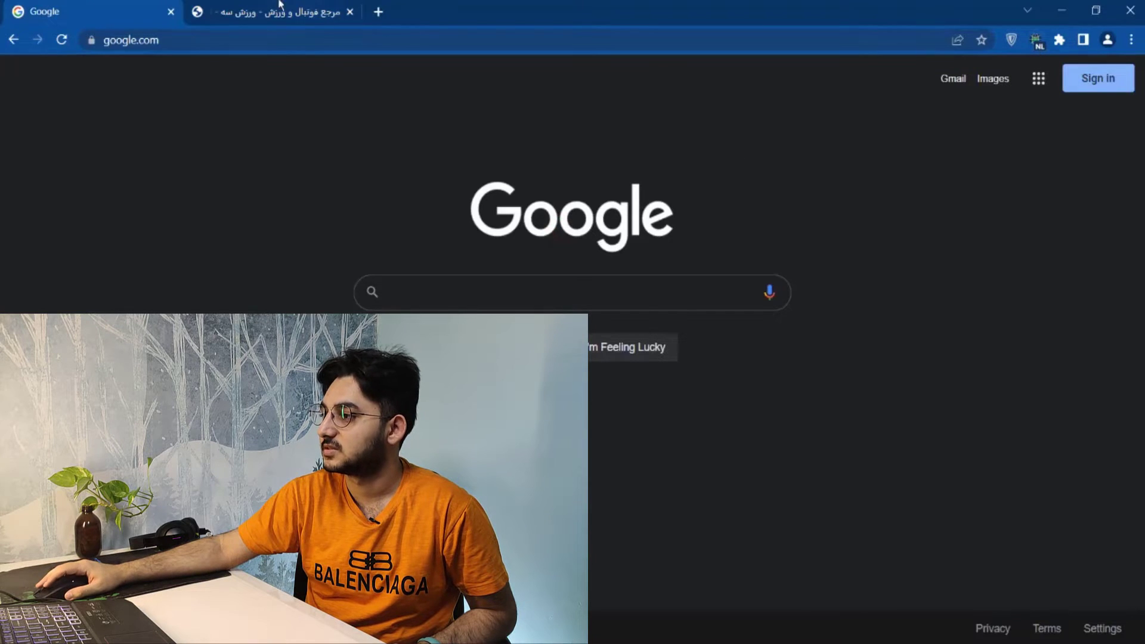
pyautogui.click(239, 3)
pyautogui.click(359, 39)
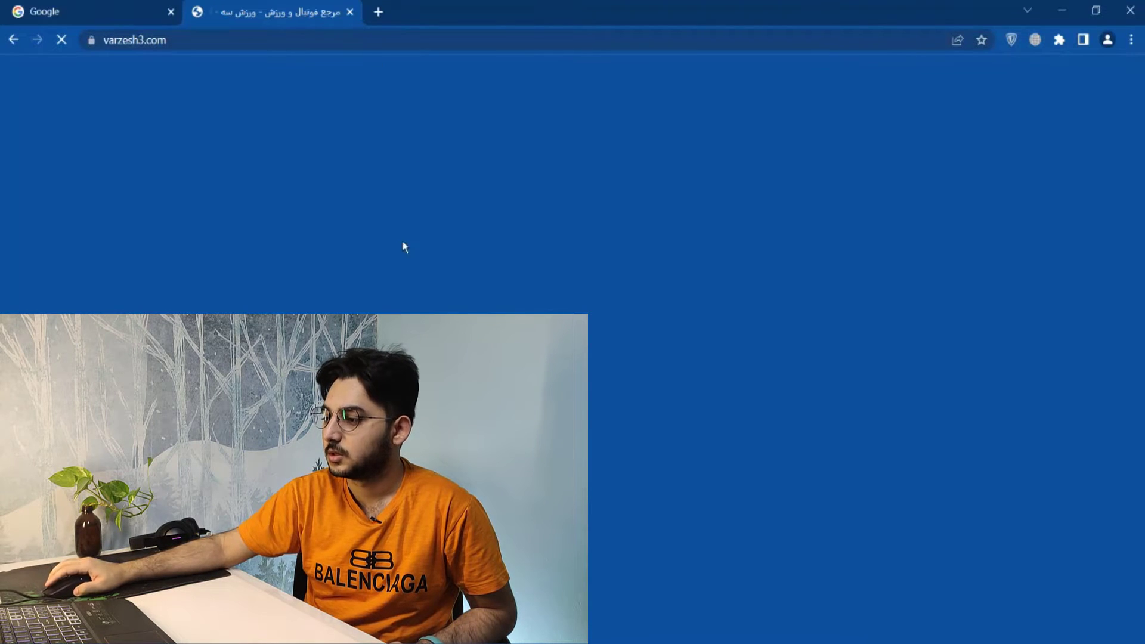
pyautogui.click(66, 14)
pyautogui.click(310, 23)
pyautogui.click(159, 12)
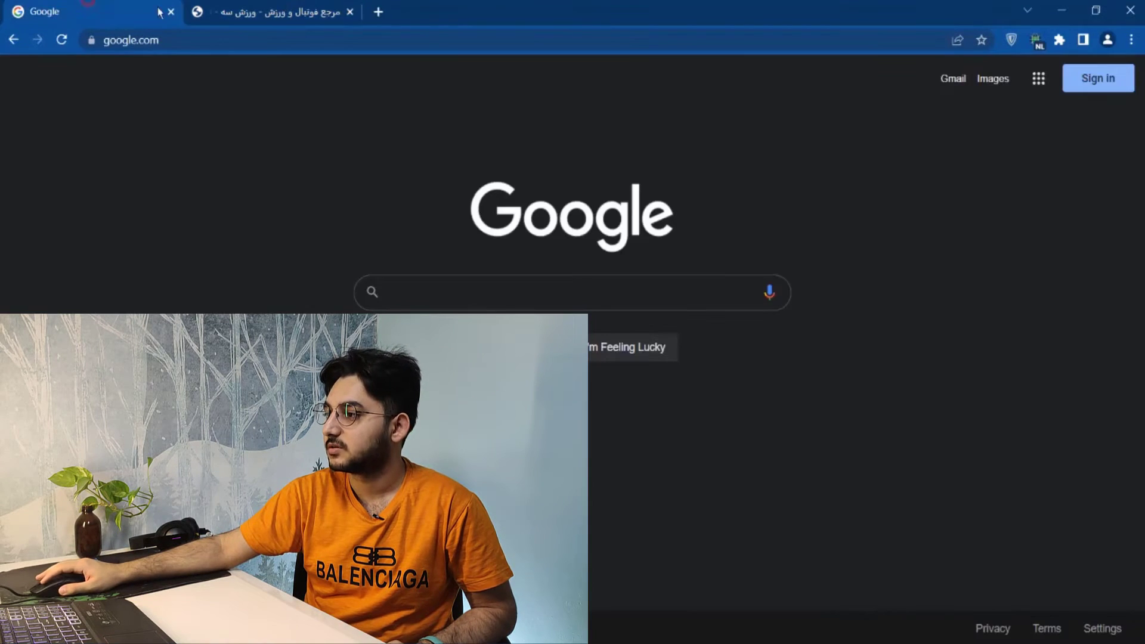
pyautogui.click(1036, 40)
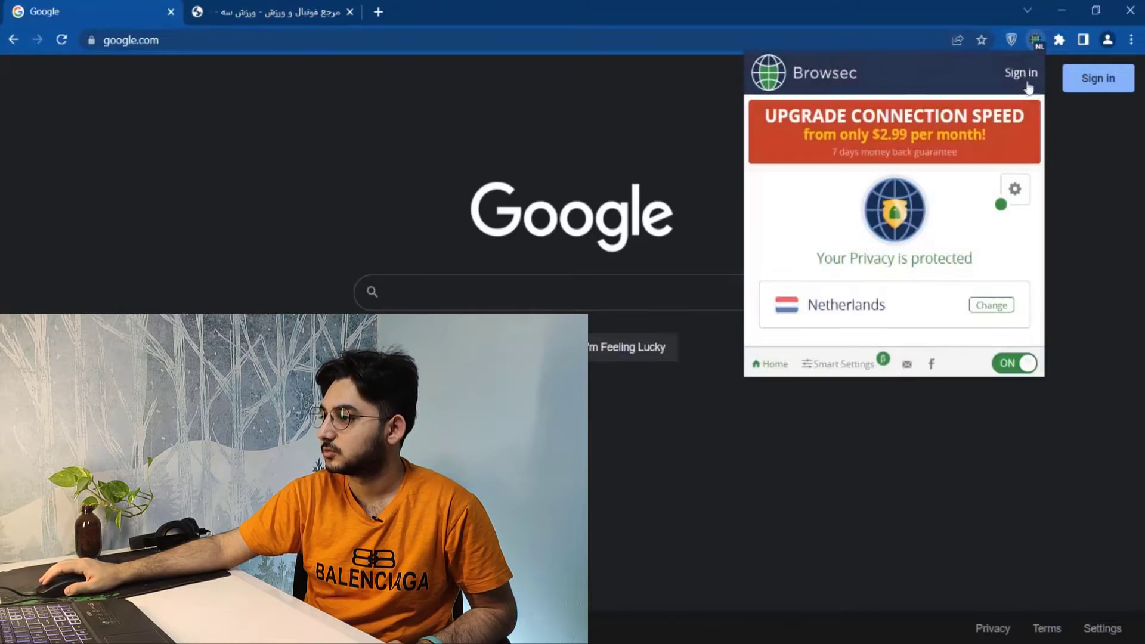
pyautogui.click(823, 370)
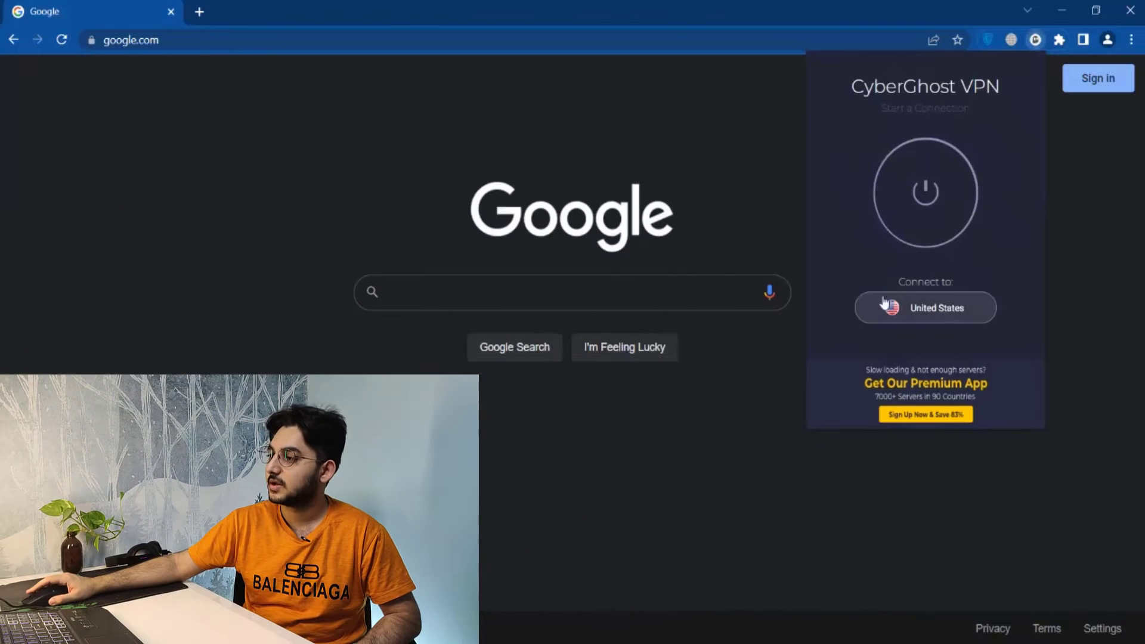
# Review CyberGhost VPN's country list, connect to United States, and check Browsec's popup during the connection
pyautogui.click(972, 308)
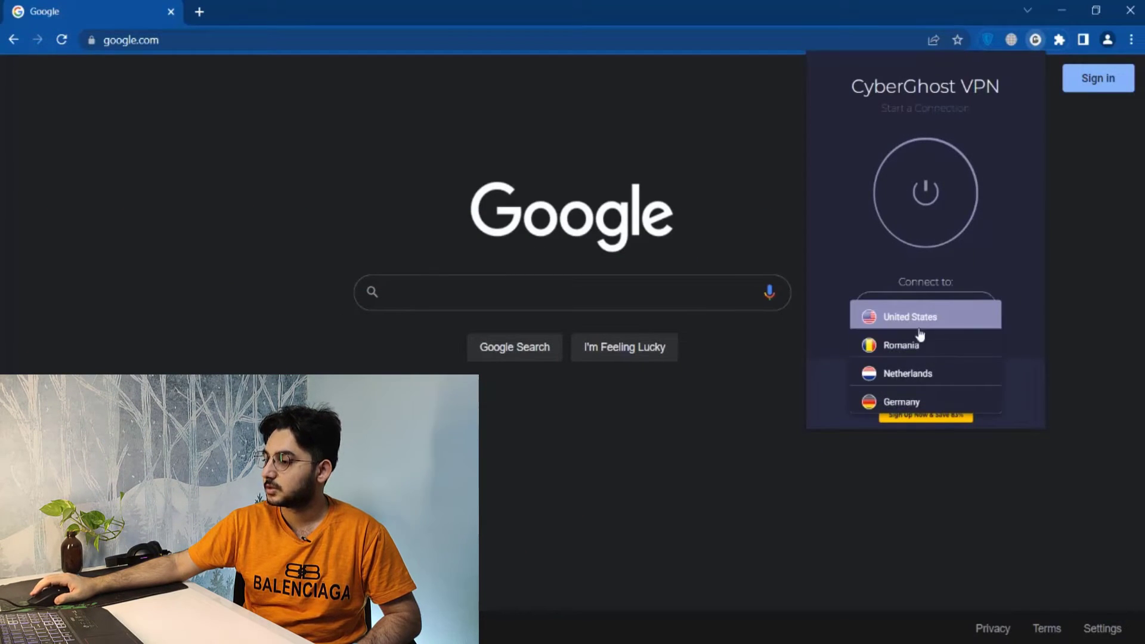
pyautogui.click(988, 213)
pyautogui.click(934, 214)
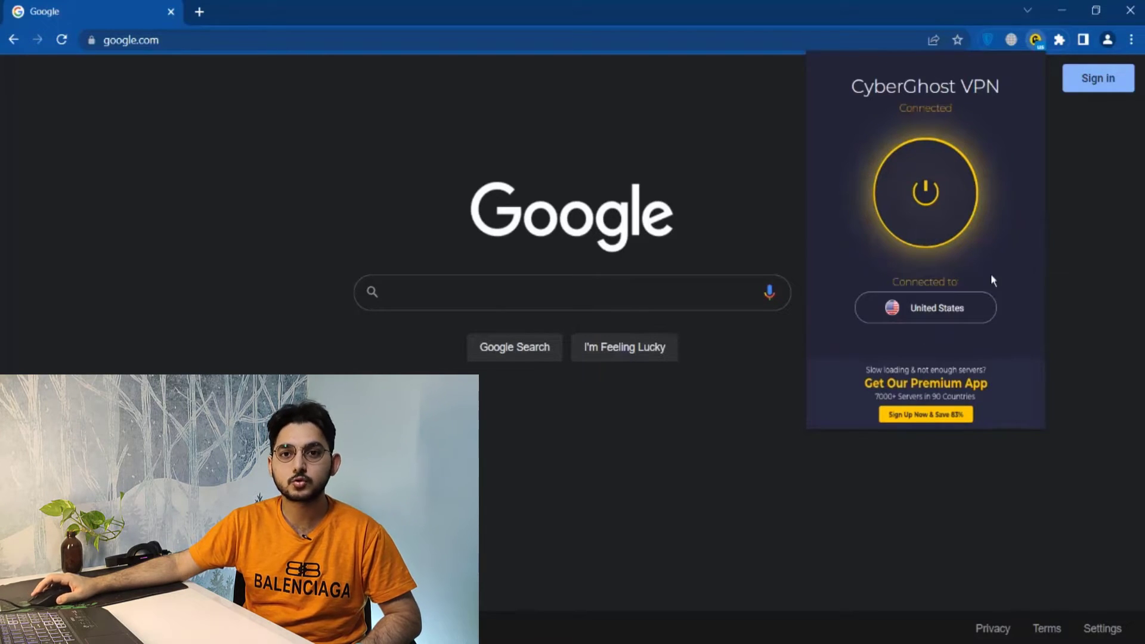
pyautogui.click(1012, 40)
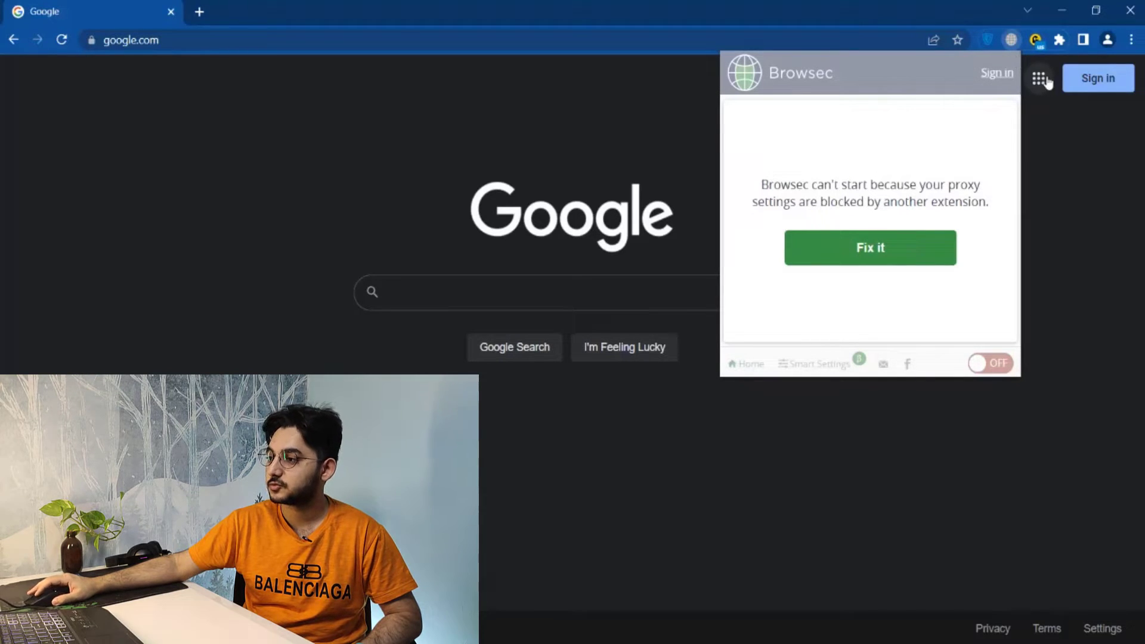
# Open Chrome's Extensions page and disable the CyberGhost VPN extension
pyautogui.rightClick(1038, 44)
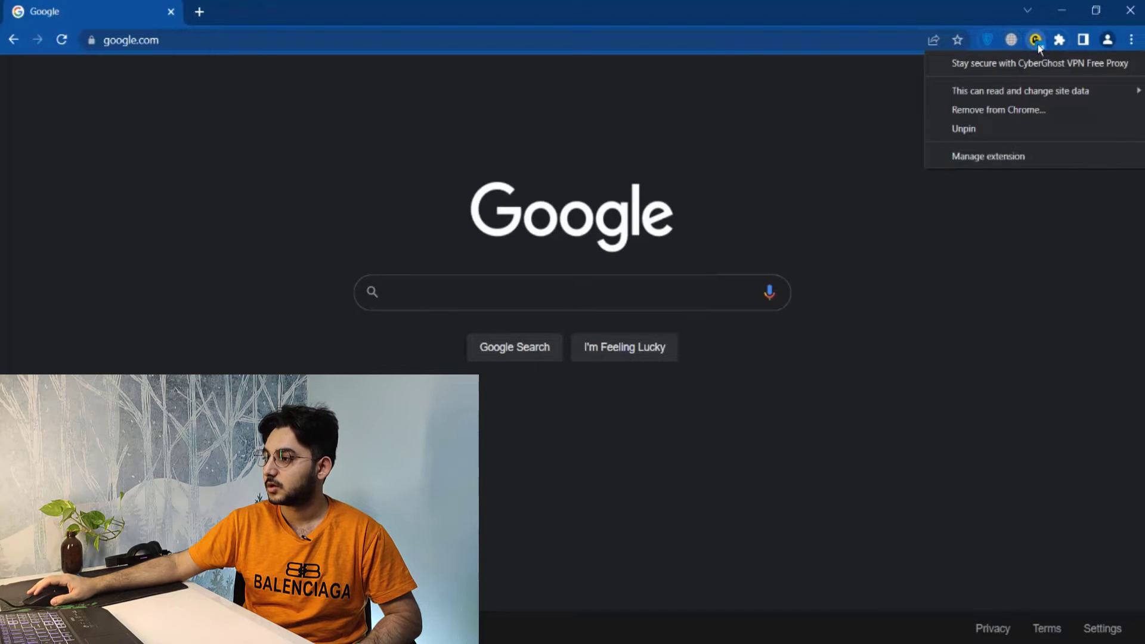
pyautogui.click(896, 156)
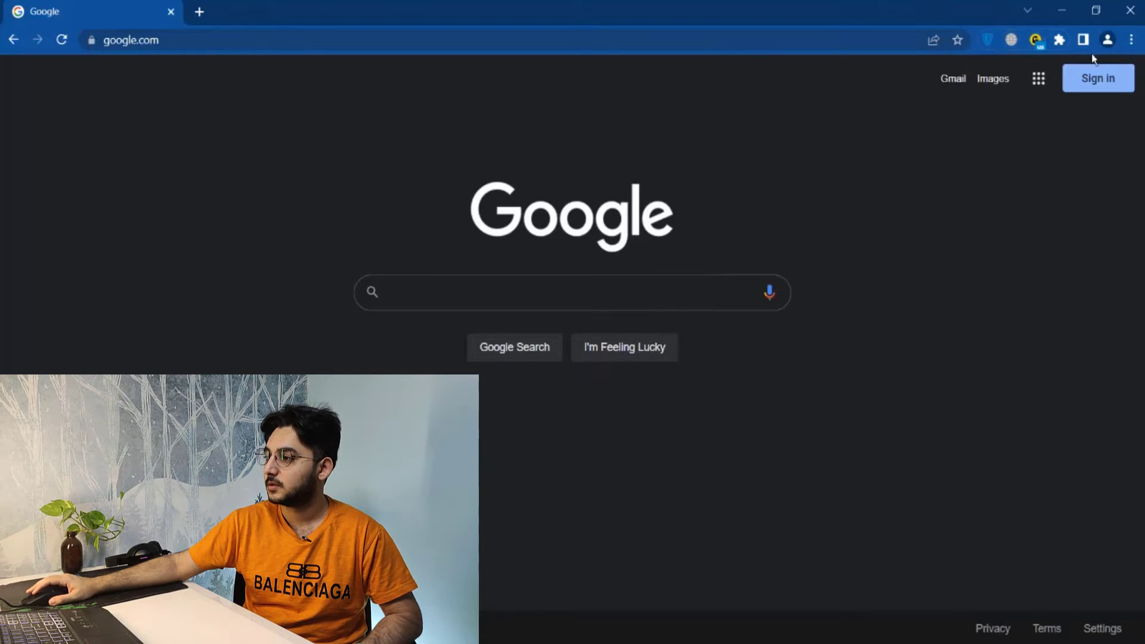
pyautogui.click(1132, 40)
pyautogui.click(1014, 262)
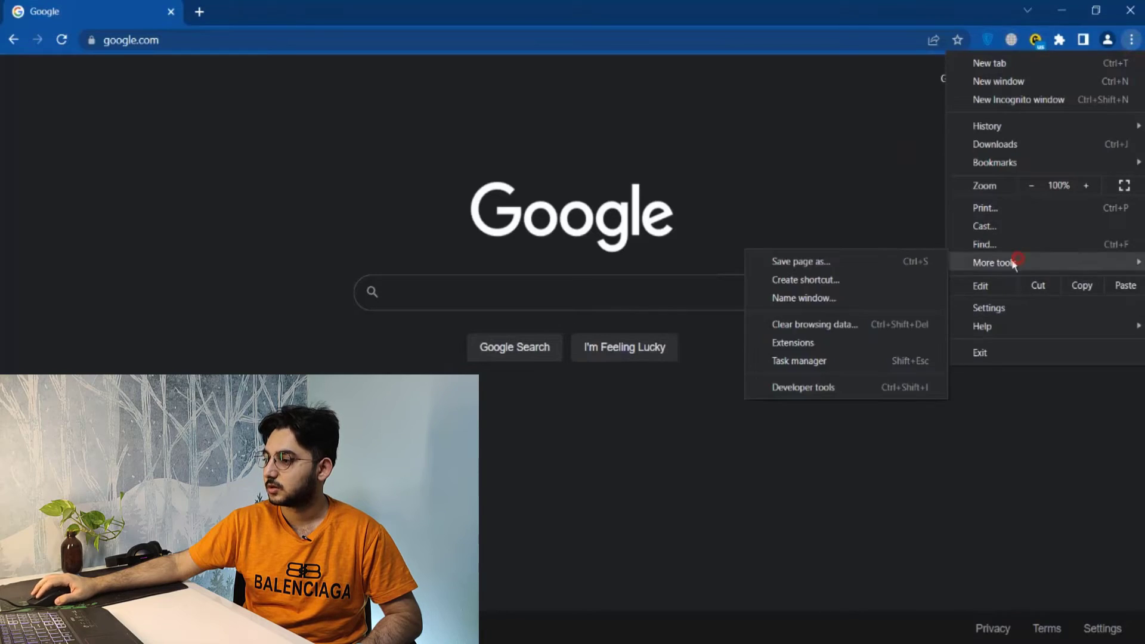
pyautogui.click(835, 343)
pyautogui.click(390, 361)
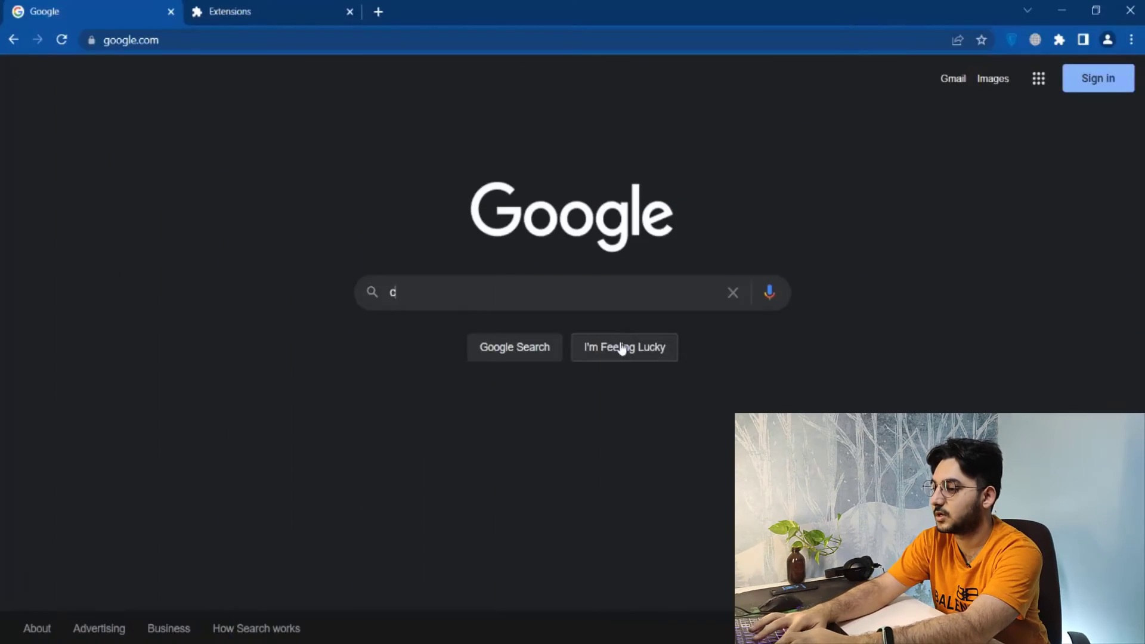
# Search Google for "cyberghost chrome extension" and enable CyberGhost VPN Free Proxy from its Chrome Web Store page
pyautogui.write('yberghost chrome')
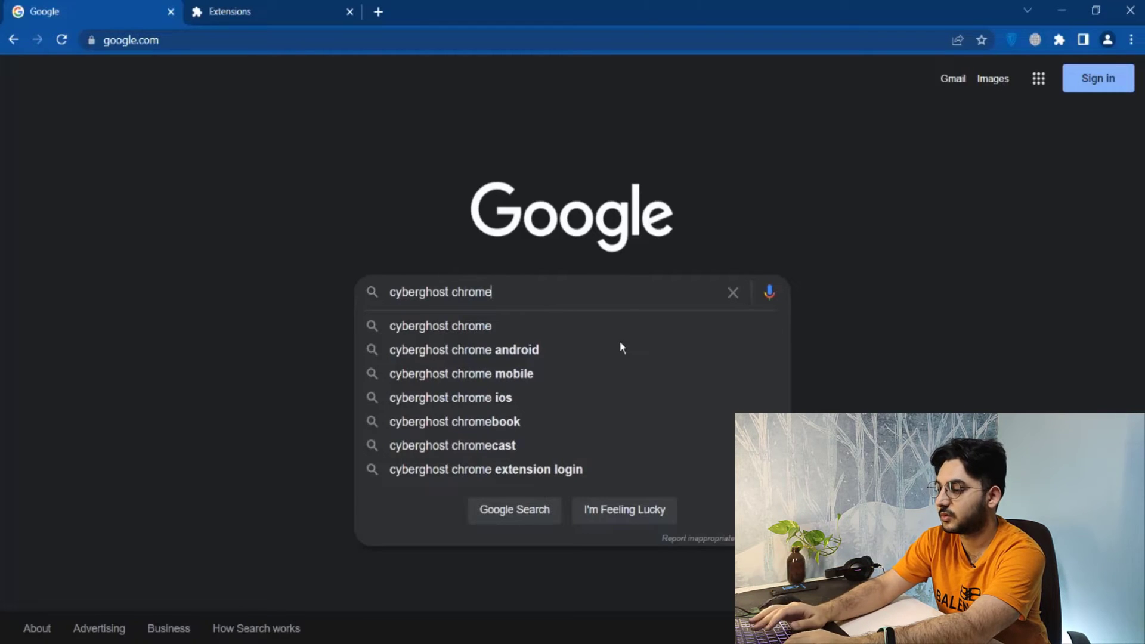
pyautogui.write(' extension')
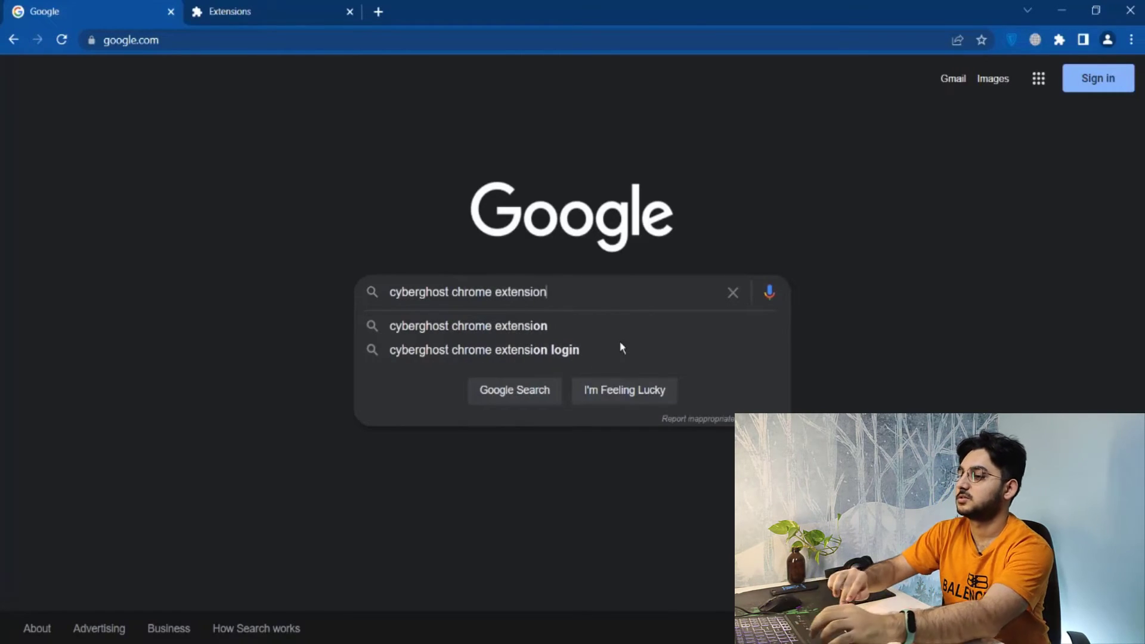
pyautogui.press('Return')
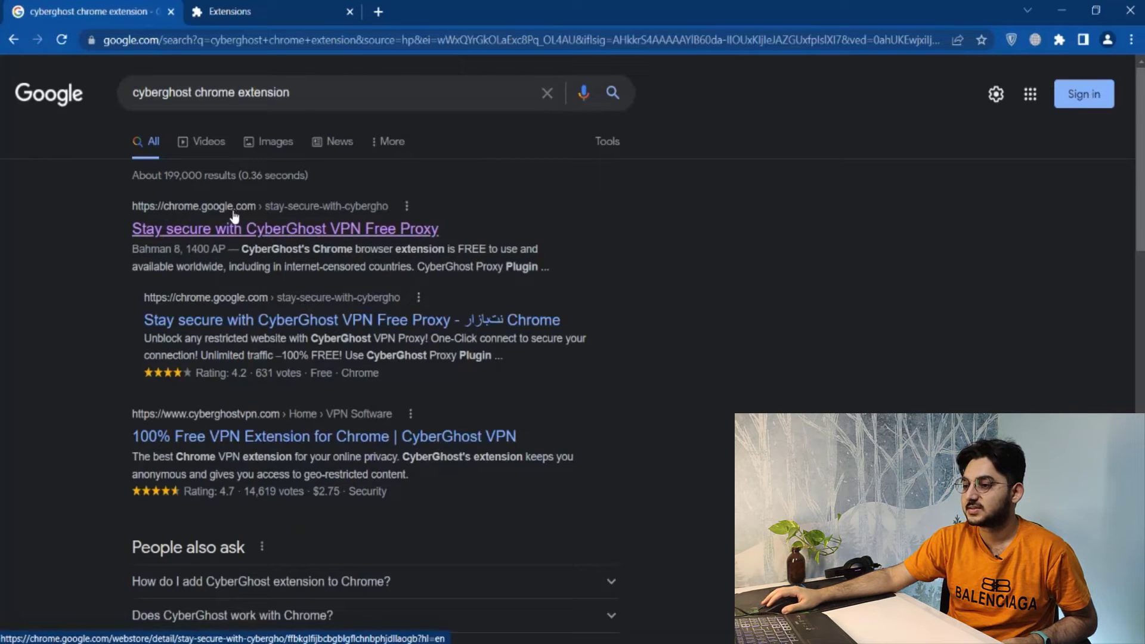
pyautogui.click(238, 229)
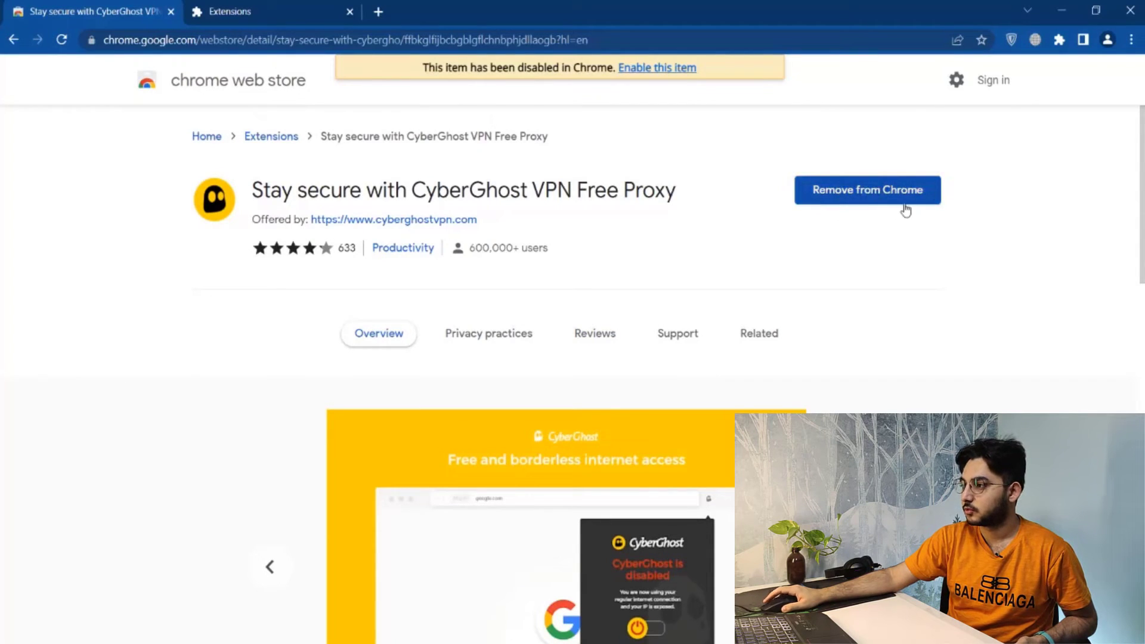
pyautogui.click(650, 69)
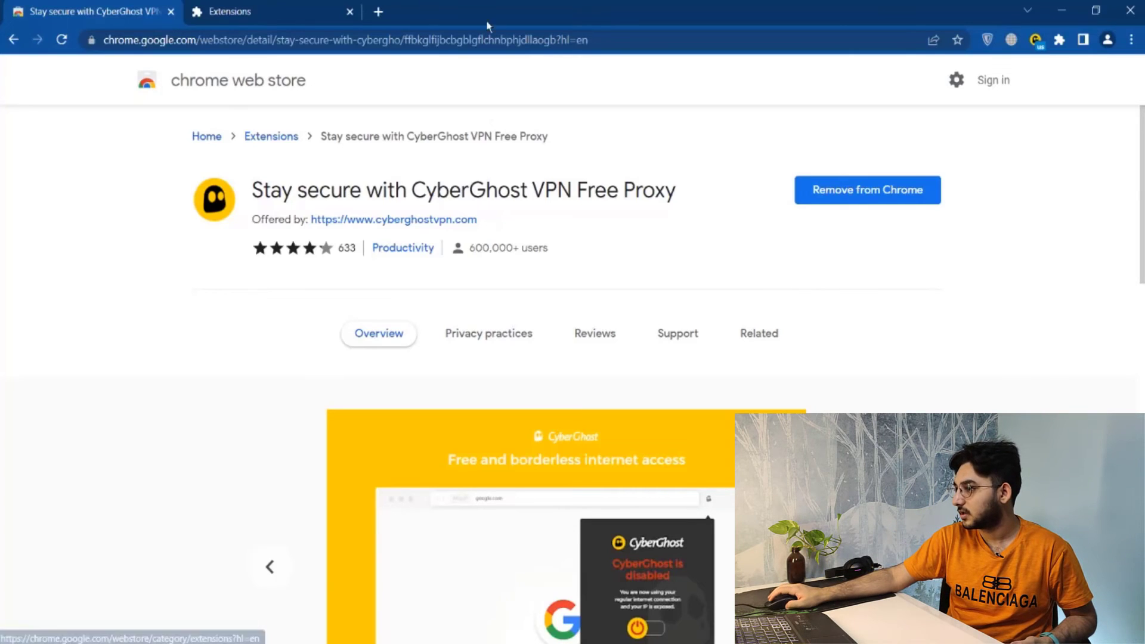
# Unpin the CyberGhost and ZenMate extensions from the browser toolbar and pin them again
pyautogui.click(1061, 43)
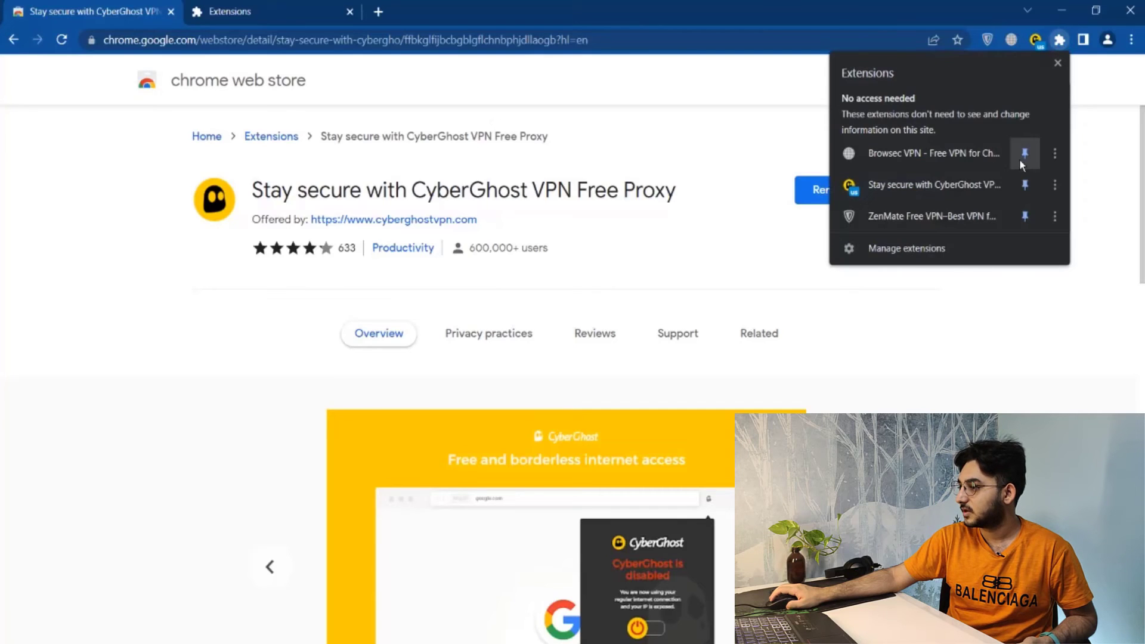
pyautogui.click(1025, 185)
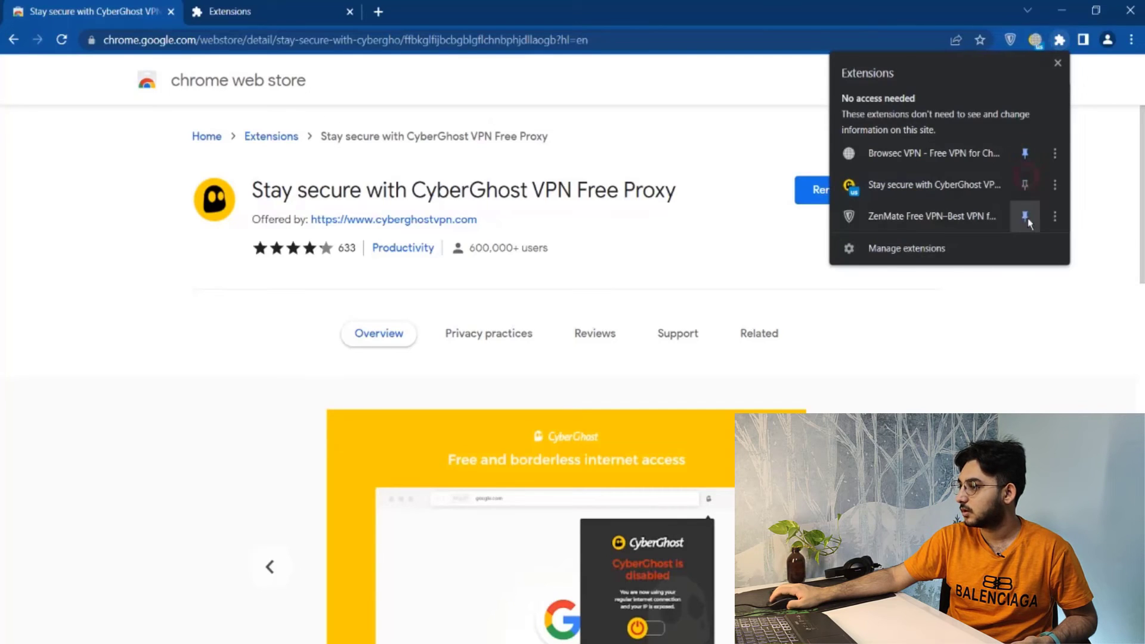
pyautogui.click(1025, 217)
pyautogui.click(1026, 185)
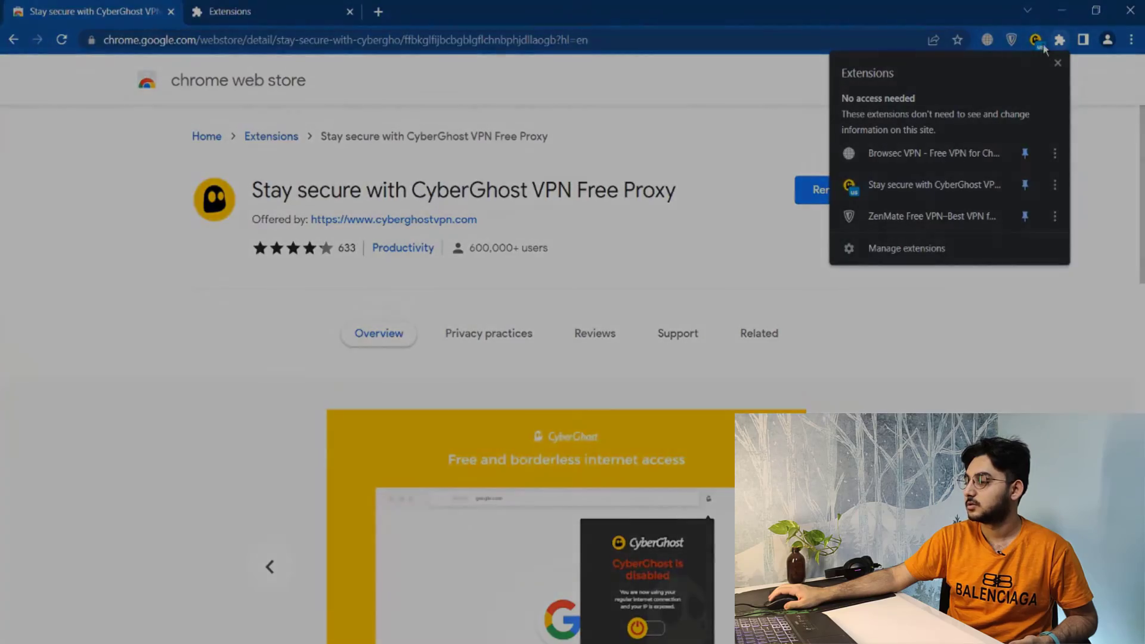